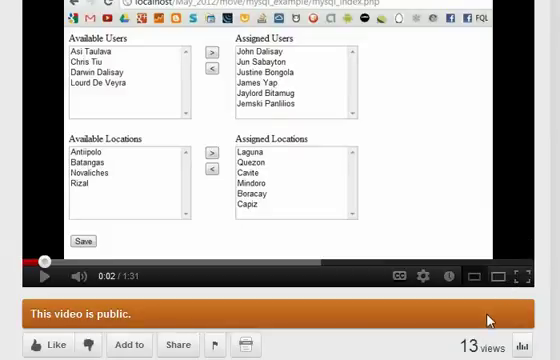
scroll(487, 248, "down", 3)
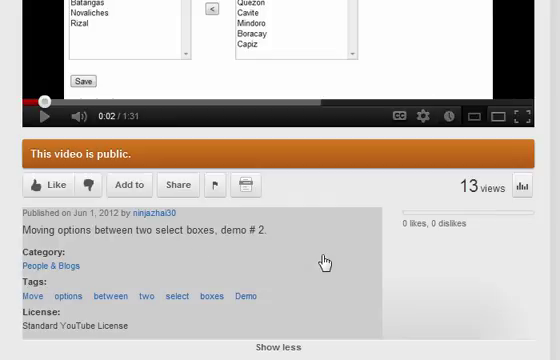
Step: Open the video details for editing, check the license options unchanged, and place the caret after 'demo # 2.'
left_click(324, 262)
left_click(356, 236)
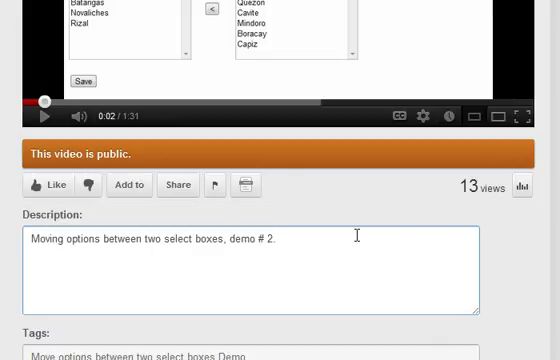
scroll(356, 236, "down", 3)
left_click(270, 228)
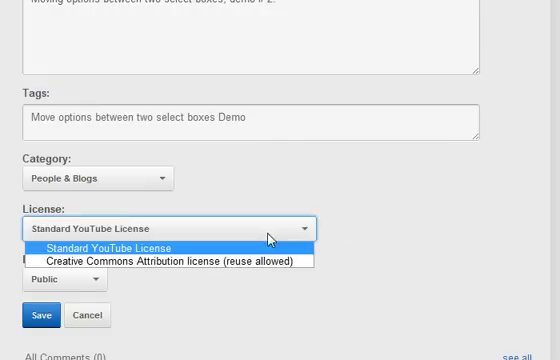
left_click(138, 191)
scroll(360, 185, "up", 2)
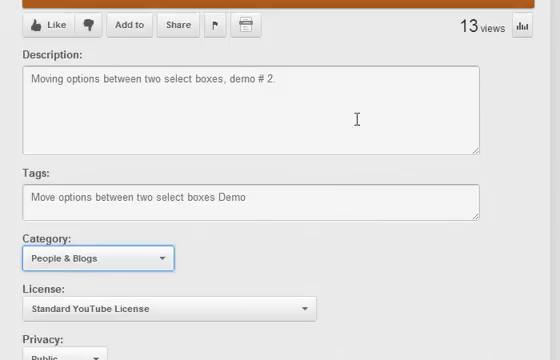
left_click(364, 89)
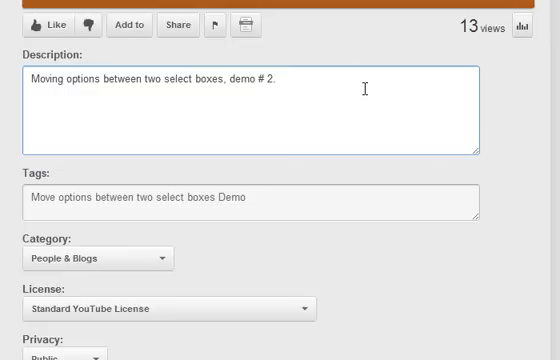
type(" EDITED!!!!")
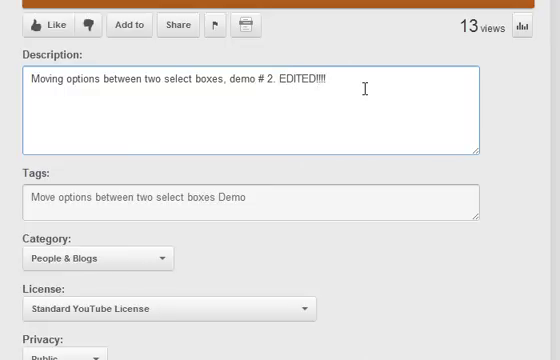
scroll(364, 89, "down", 3)
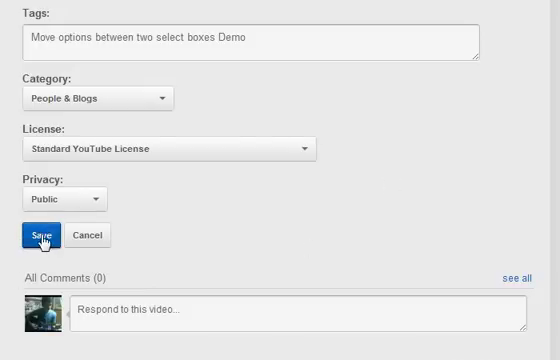
Step: Save the description ending 'demo # 2. EDITED!!!!', toggle the details view, then open and cancel an edit
left_click(42, 239)
scroll(340, 245, "up", 3)
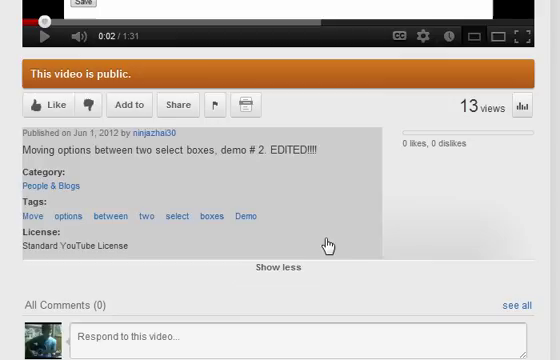
left_click(284, 271)
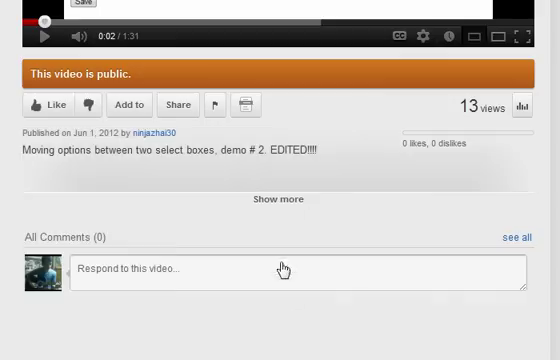
left_click(285, 205)
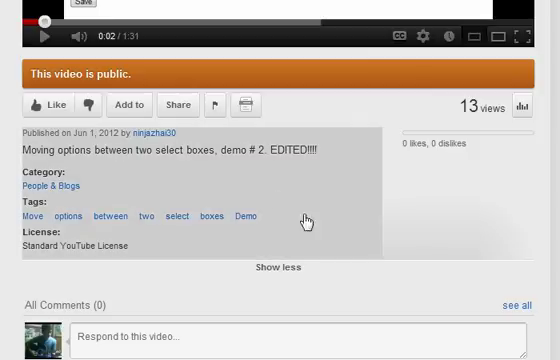
left_click(278, 196)
scroll(414, 205, "down", 2)
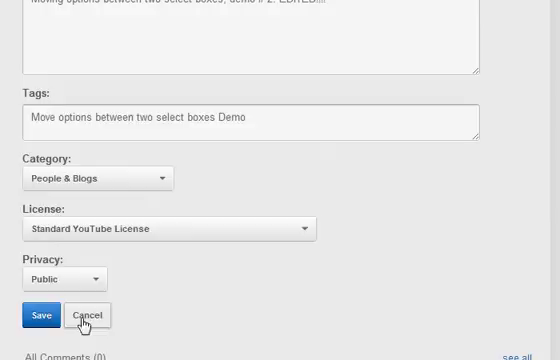
scroll(414, 205, "up", 2)
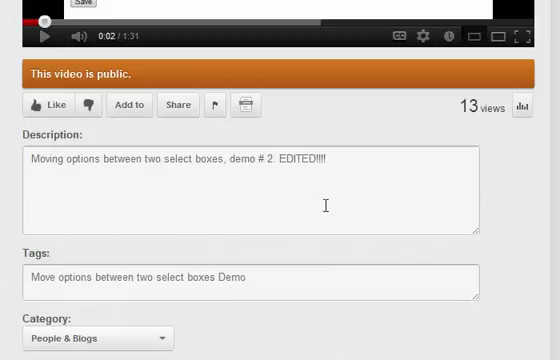
scroll(325, 205, "down", 2)
left_click(88, 314)
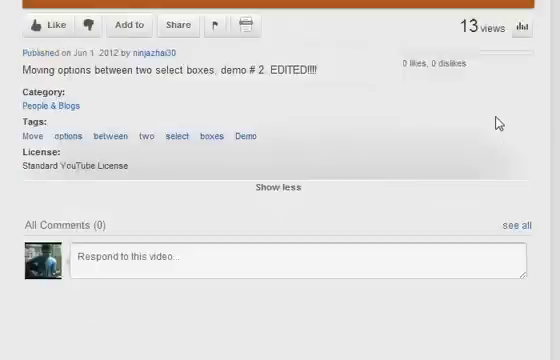
scroll(498, 123, "up", 2)
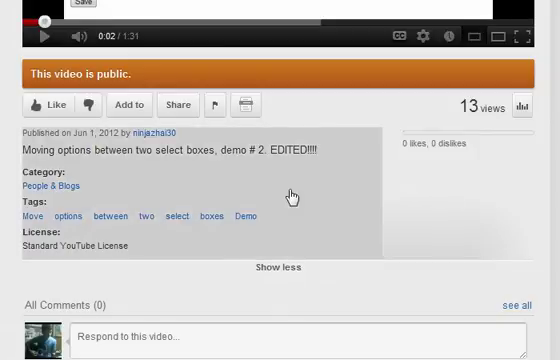
Step: Delete 'EDITED!!!!' from the description in edit mode and expand the details to show category, tags and license
left_click(310, 202)
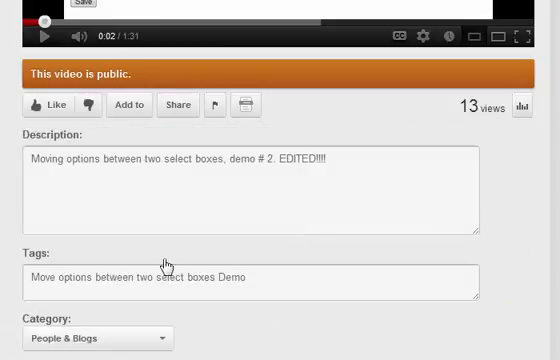
scroll(165, 265, "down", 2)
left_click_drag(281, 82, 372, 82)
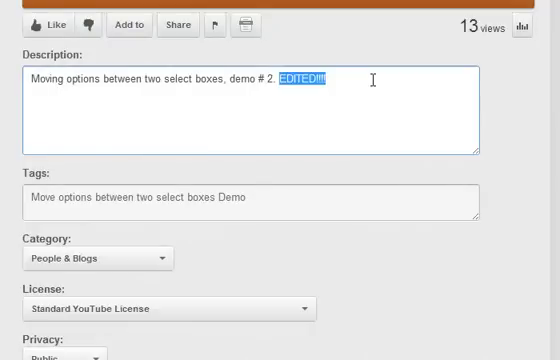
key("Delete")
scroll(270, 185, "down", 5)
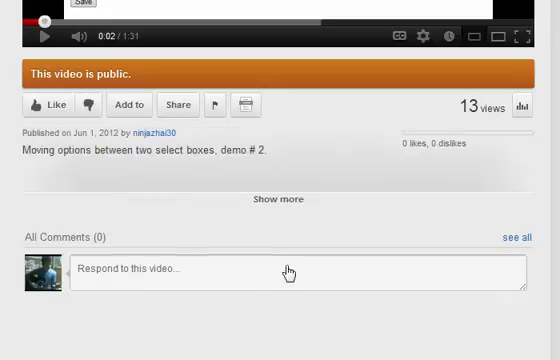
left_click(278, 199)
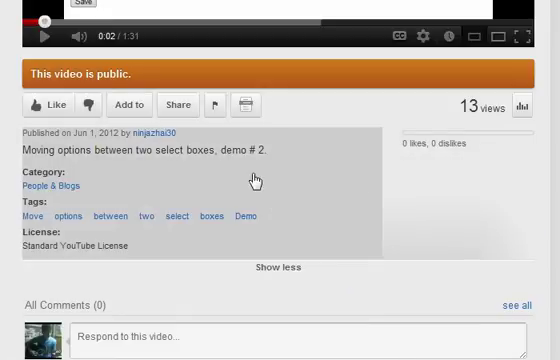